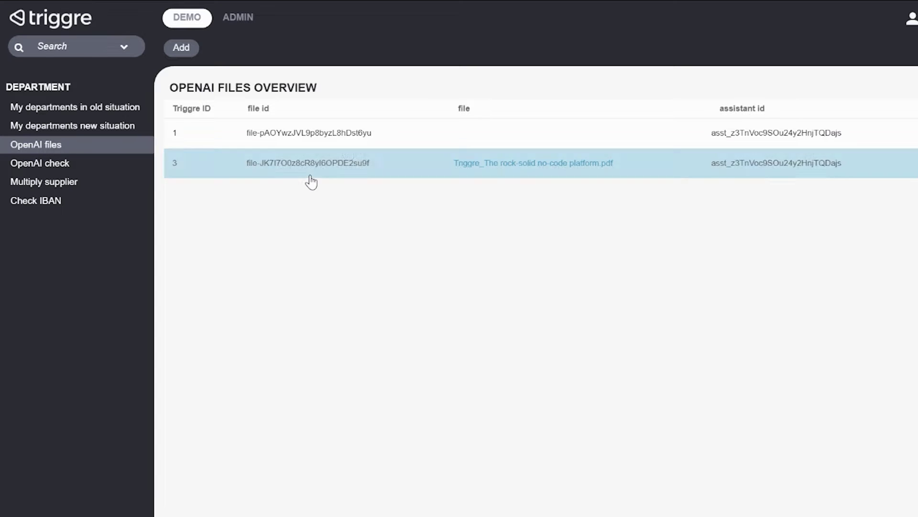
- Add "Triggre Cases _ Business software solutions using Triggre.pdf" to the OpenAI files and check the new record's file id
drag(396, 177, 247, 173)
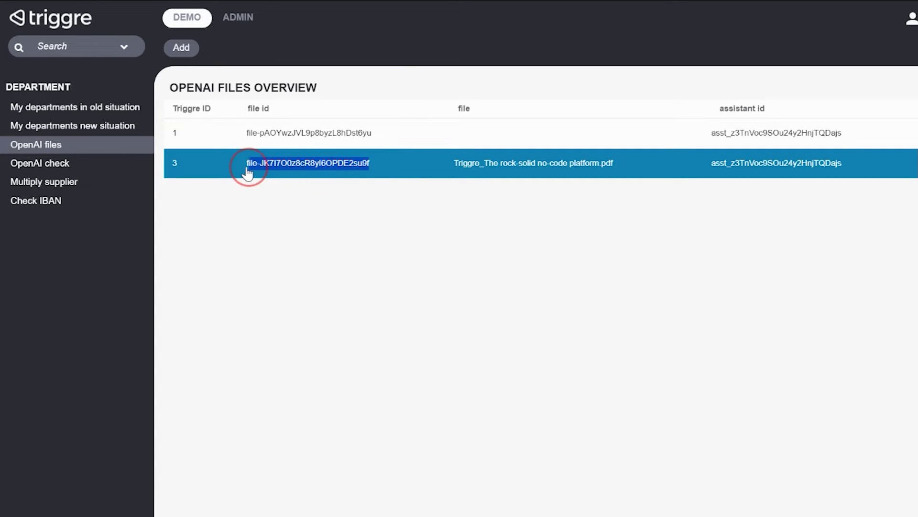
click(355, 256)
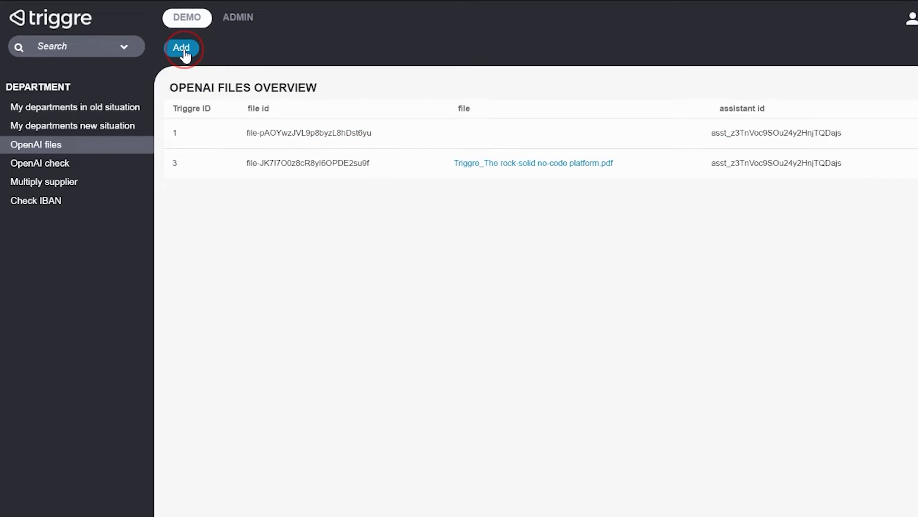
click(181, 48)
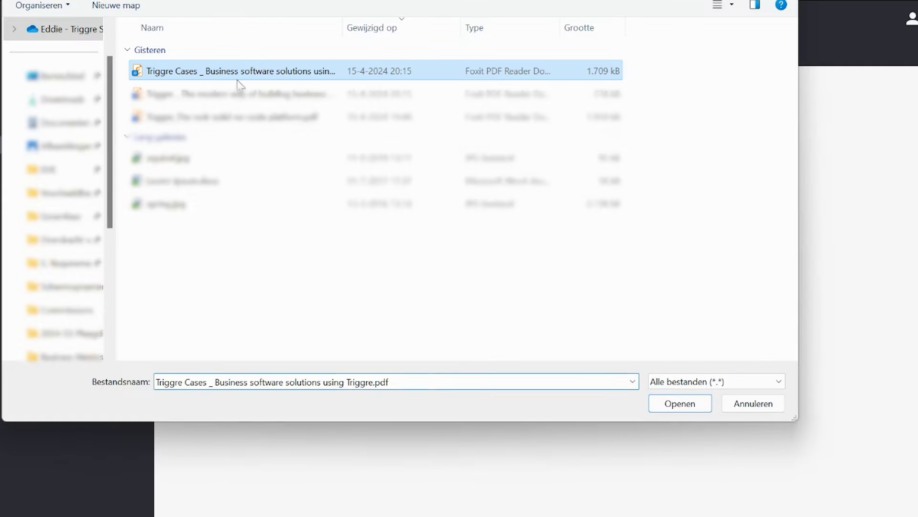
click(679, 403)
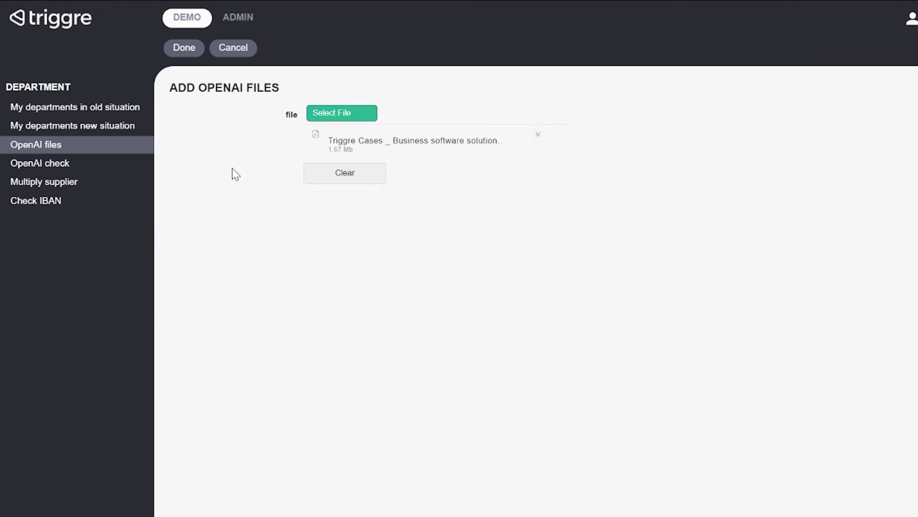
click(189, 48)
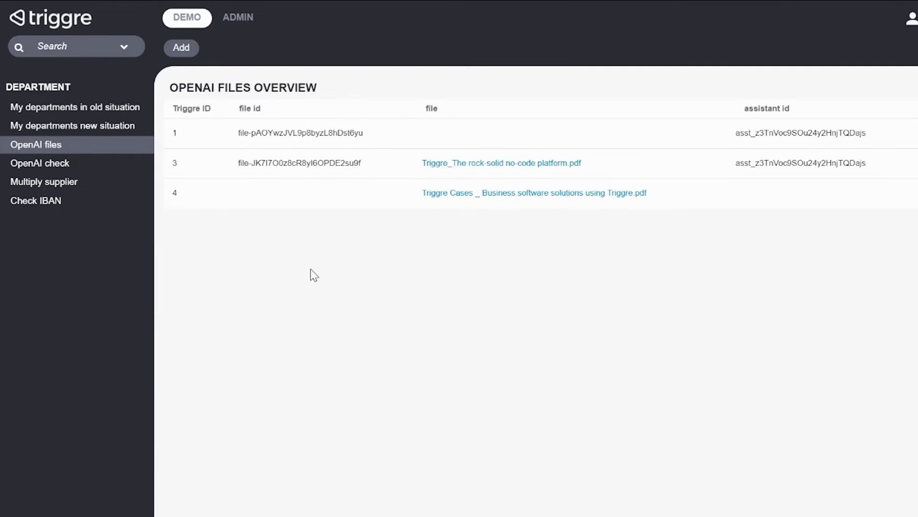
click(291, 200)
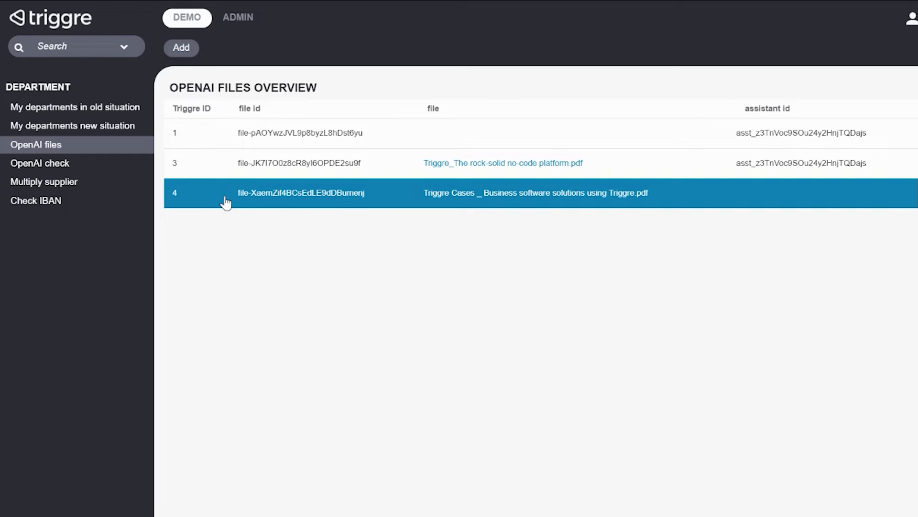
drag(225, 201, 388, 249)
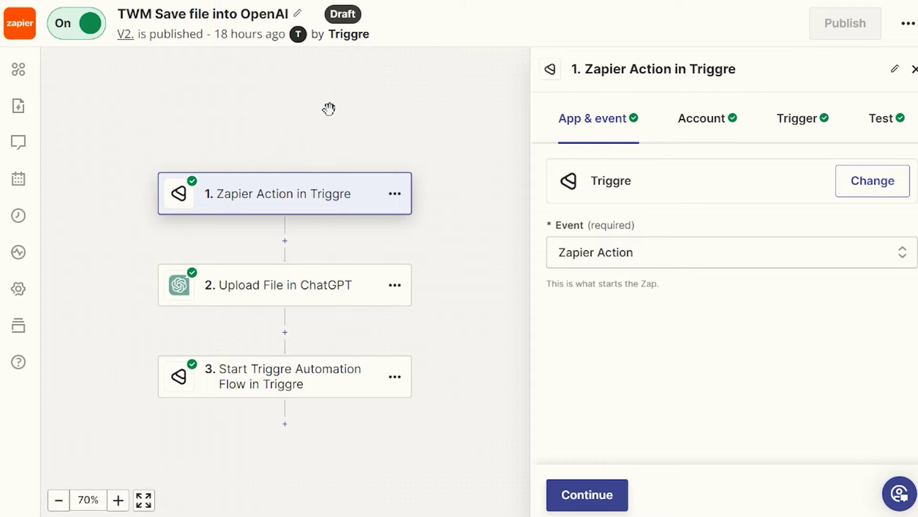
- In the Zapier zap TWM Save file into OpenAI, examine the Triggre trigger's test record, including its file and Triggre ID
click(885, 119)
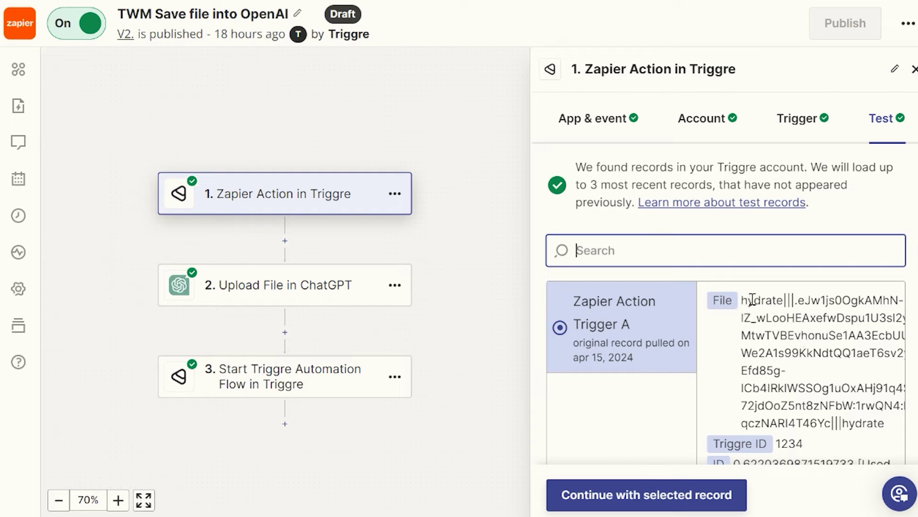
drag(751, 300, 788, 372)
scroll(789, 371, down, 2)
double_click(789, 370)
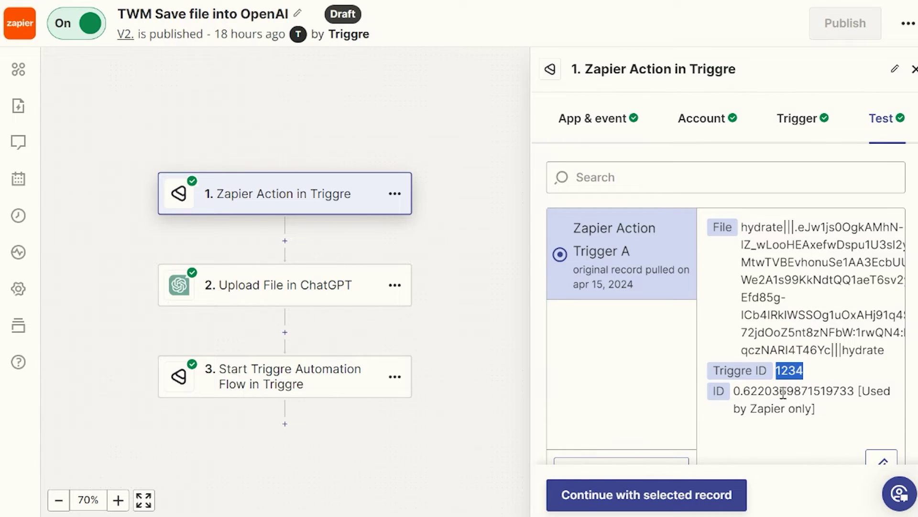
- Examine the Upload File in ChatGPT step's test data and its file and purpose settings
click(290, 290)
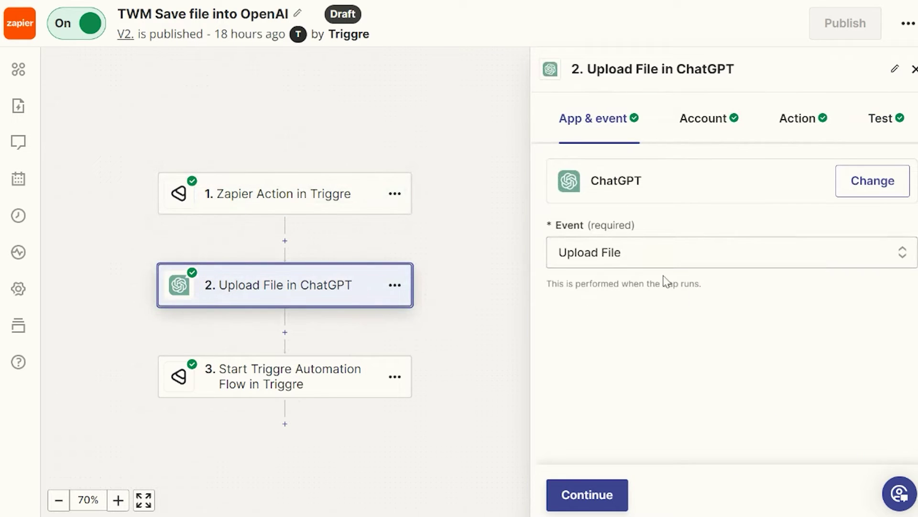
click(889, 119)
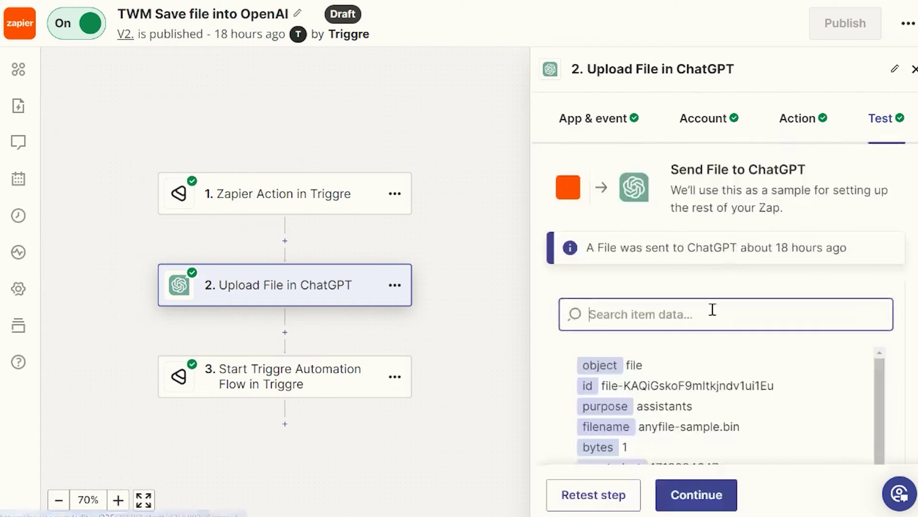
click(813, 119)
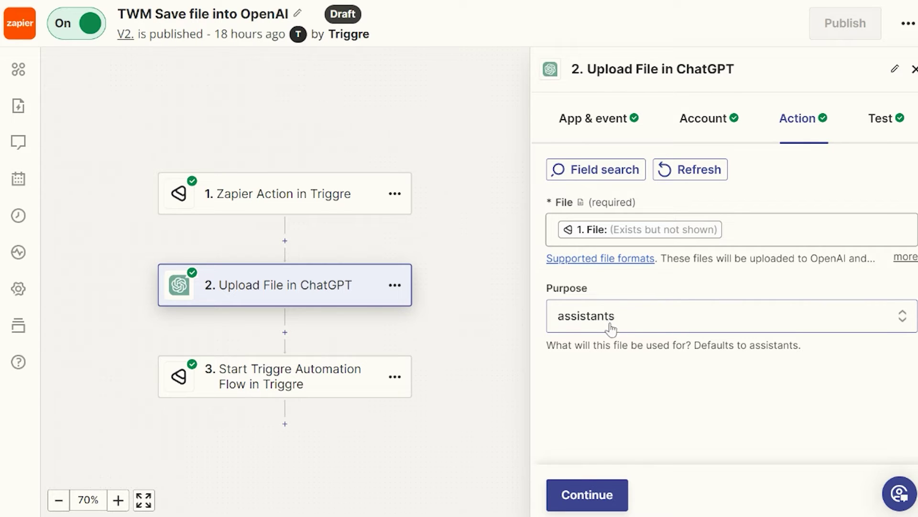
click(872, 117)
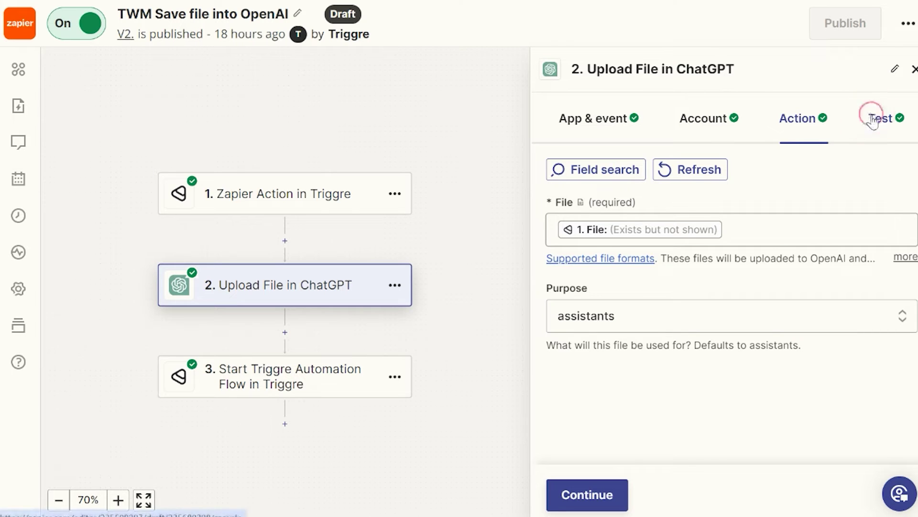
drag(605, 257, 685, 257)
drag(608, 257, 753, 256)
- Examine the Start Triggre Automation Flow step's action settings, including the selected flow, OpenAI ID and TriggreID mappings
click(295, 385)
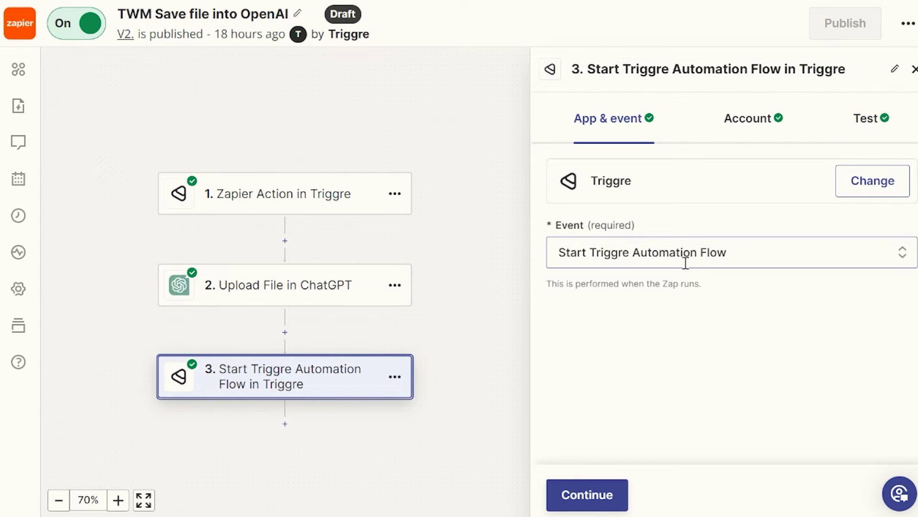
click(883, 117)
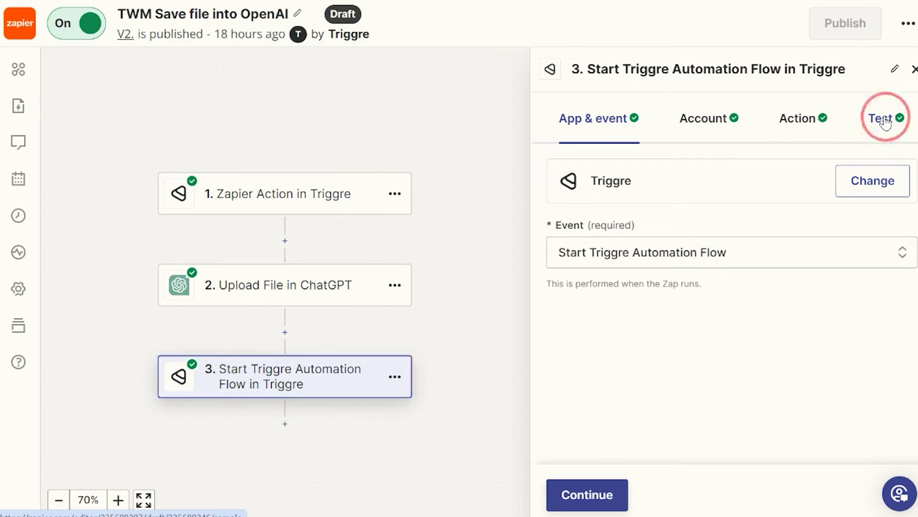
click(797, 118)
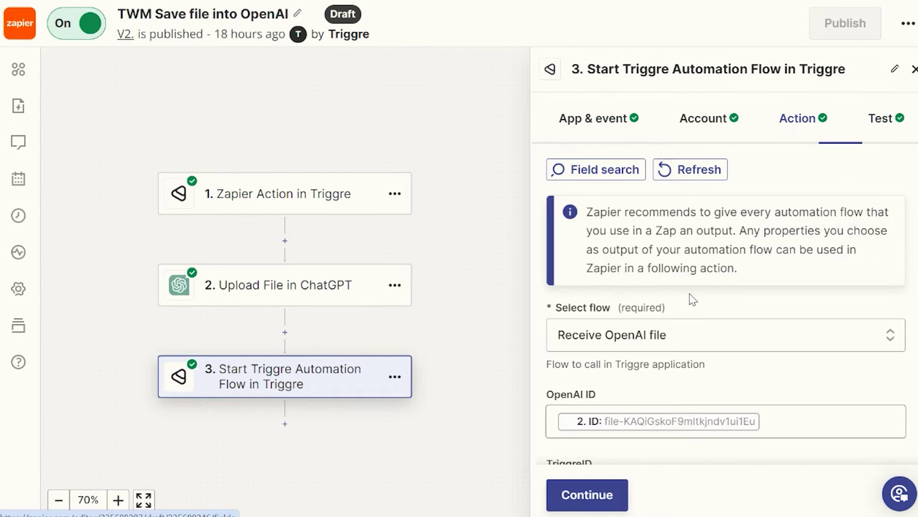
scroll(684, 296, down, 2)
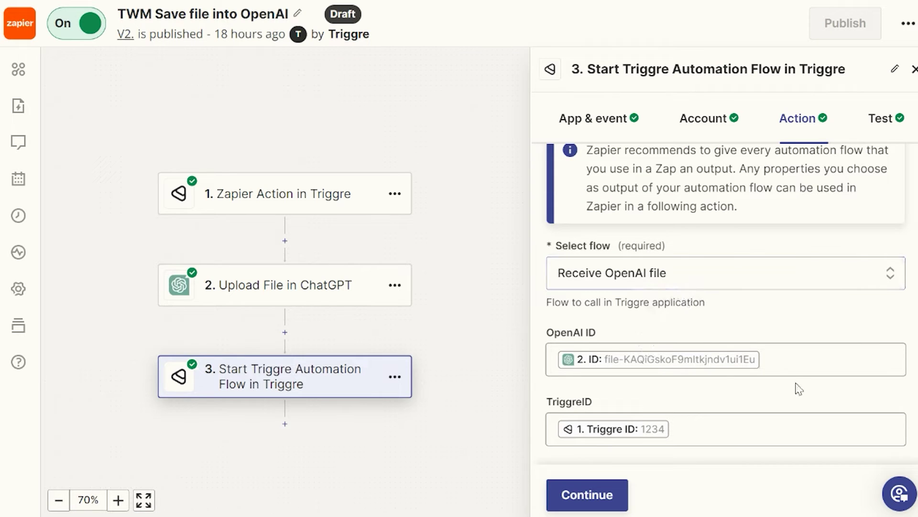
click(569, 361)
click(633, 319)
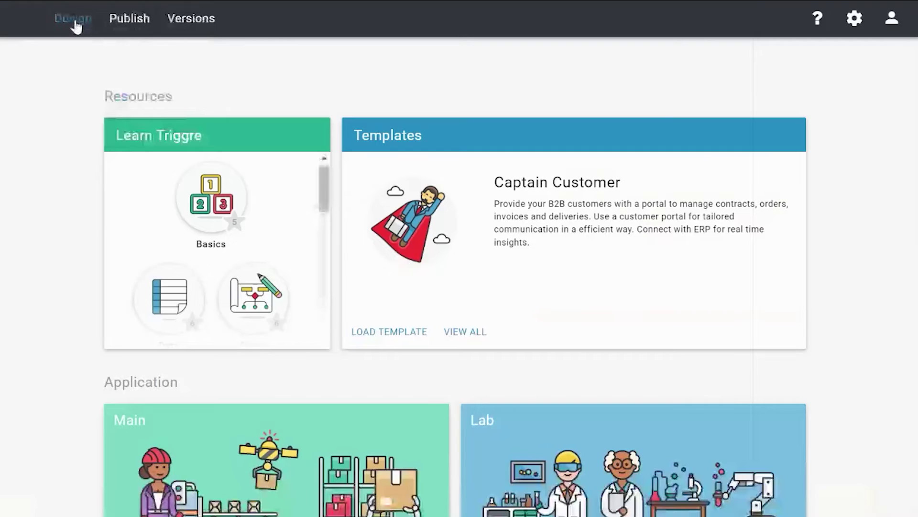
- In the Triggre designer, open the OpenAI files user flow and bring the Send file to OpenAI part into view
click(75, 22)
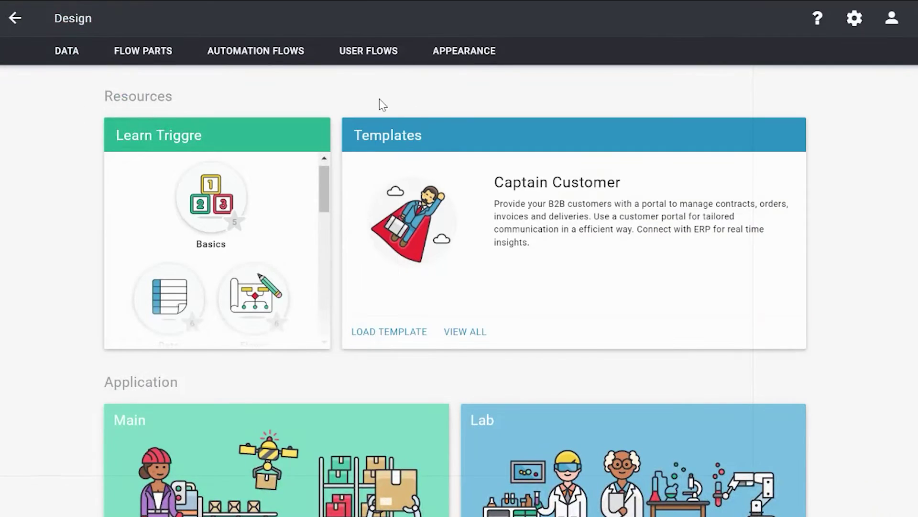
click(368, 57)
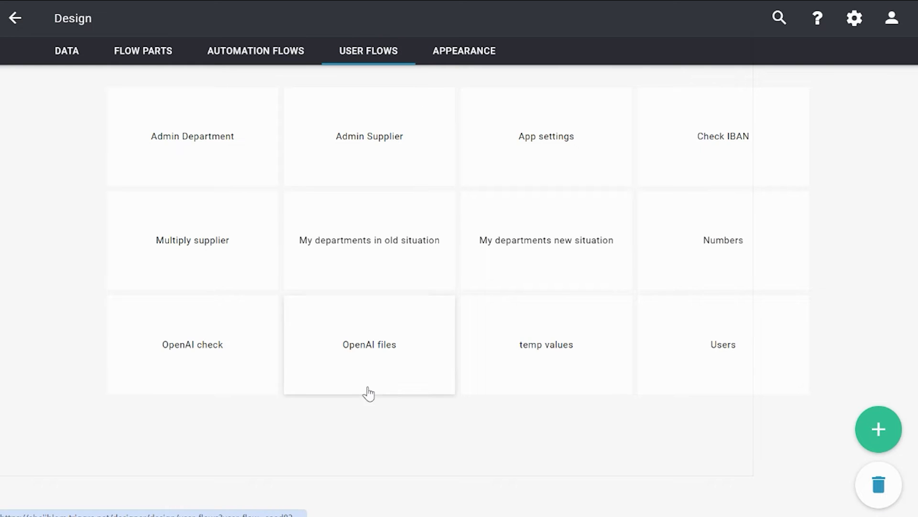
click(361, 357)
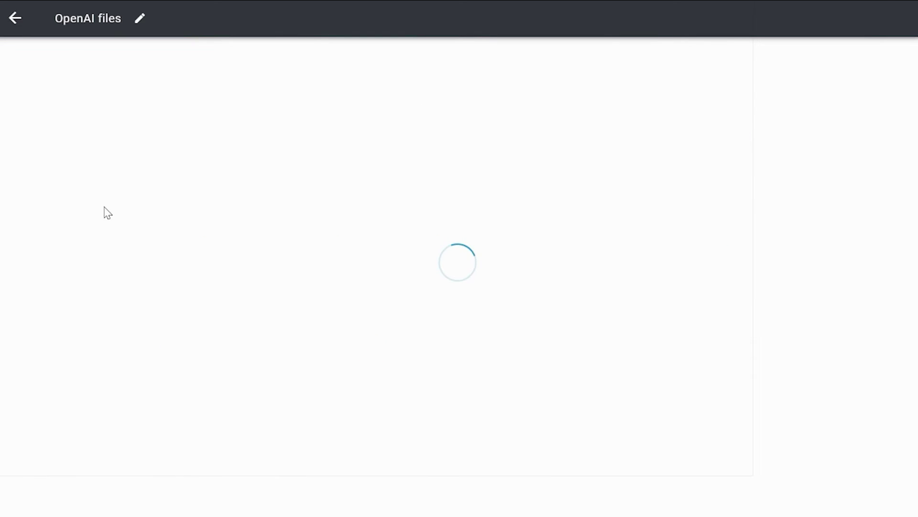
drag(523, 357, 469, 252)
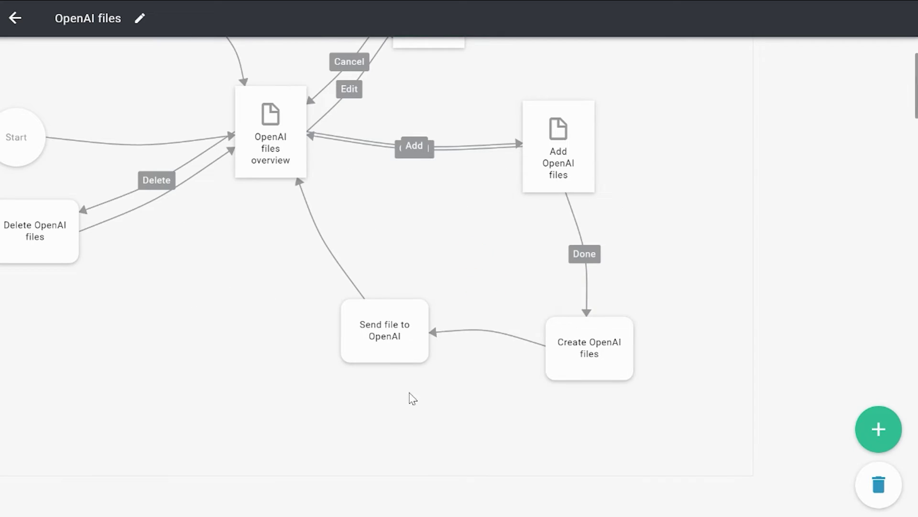
- Move the Send file to OpenAI part away from Create OpenAI files, to just below the OpenAI files overview page
drag(375, 317, 332, 335)
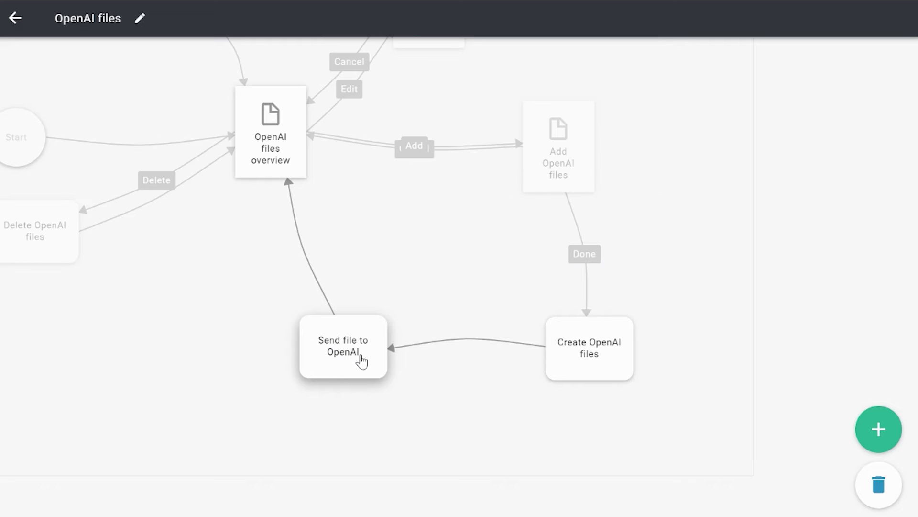
drag(349, 348, 318, 348)
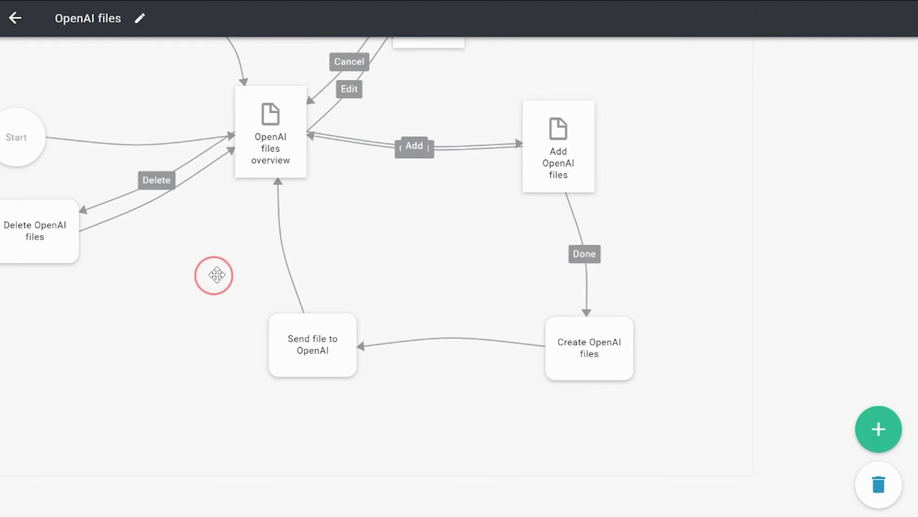
drag(216, 274, 268, 276)
- Open the Send file to OpenAI flow part and shift its Send to Zap OpenAI step slightly down and right
click(16, 18)
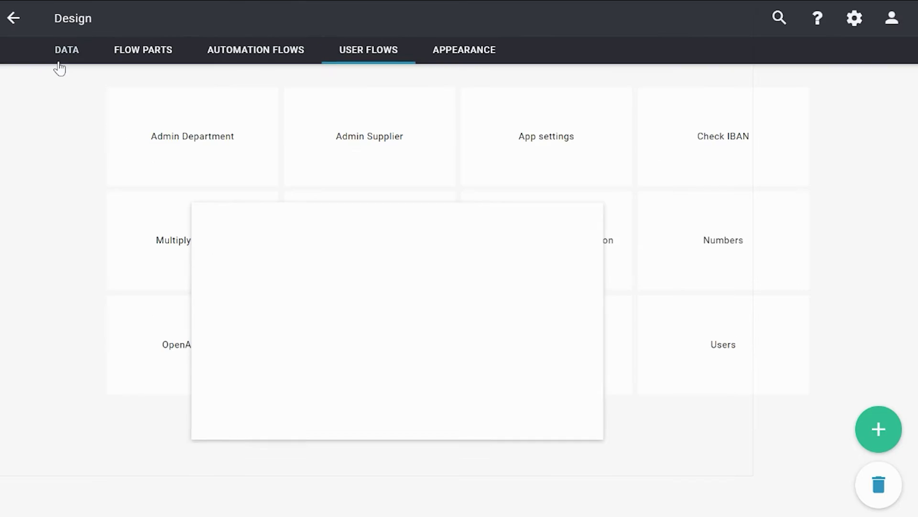
click(135, 48)
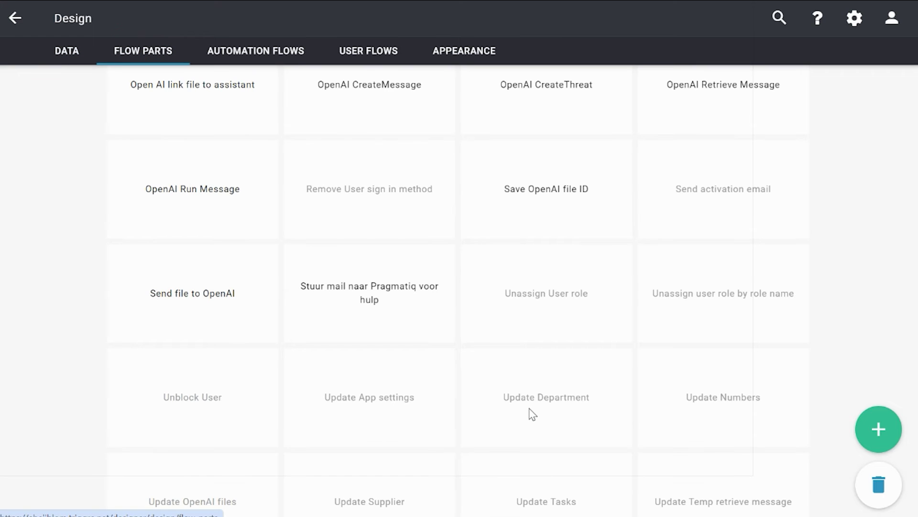
click(193, 313)
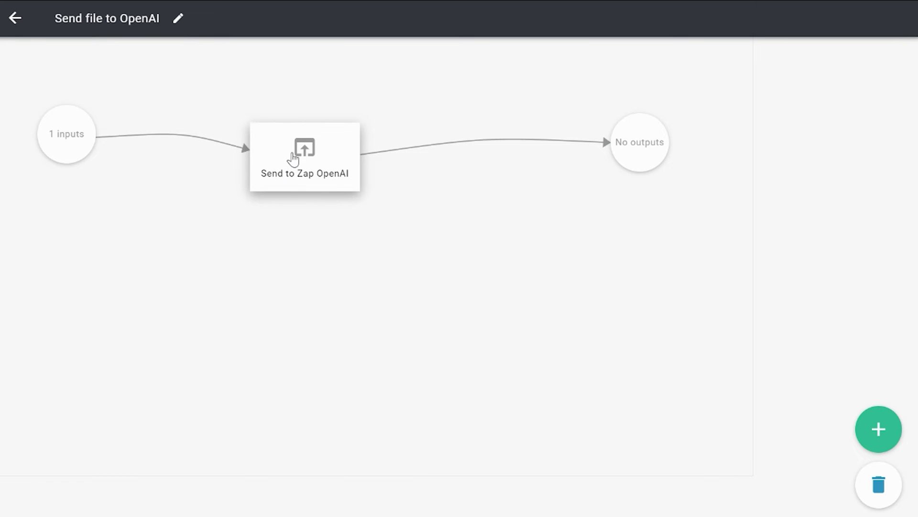
click(292, 153)
drag(292, 154, 306, 167)
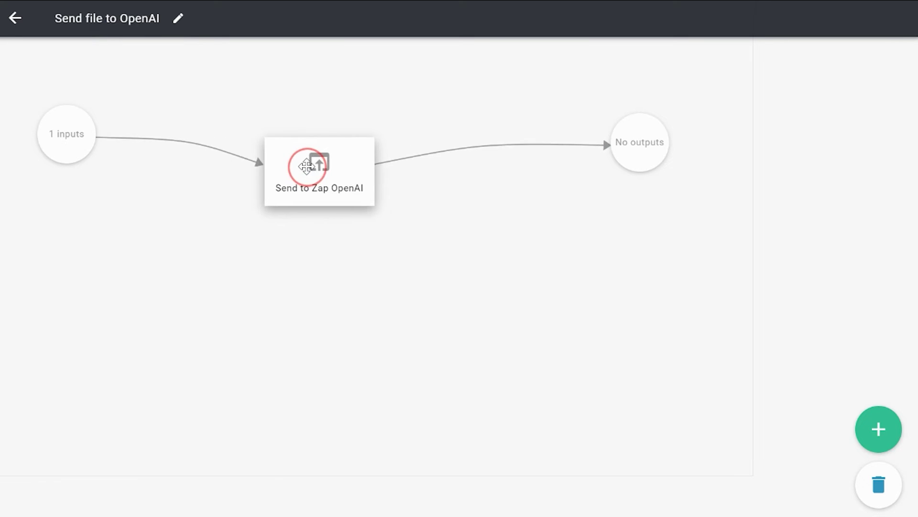
- Review the Send to Zap OpenAI step's settings, covering the OpenAI file properties it sends and their property names
double_click(309, 169)
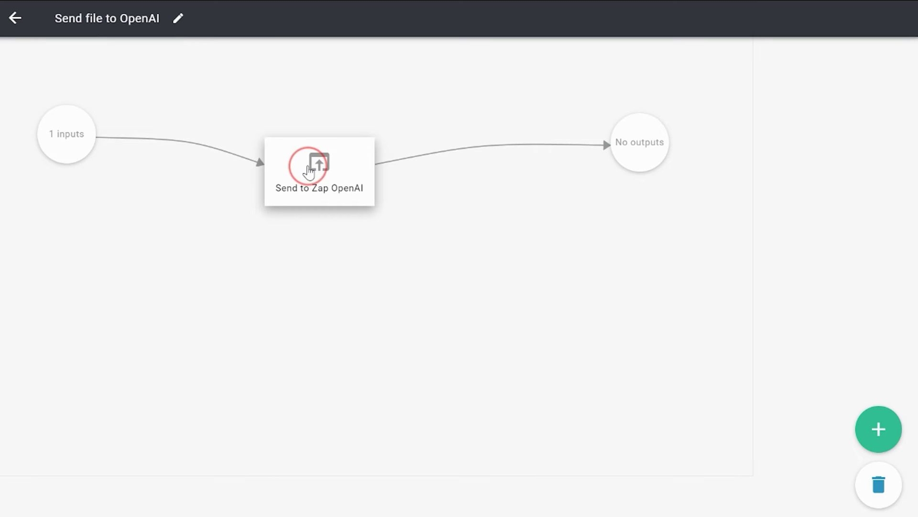
click(307, 231)
scroll(519, 289, down, 1)
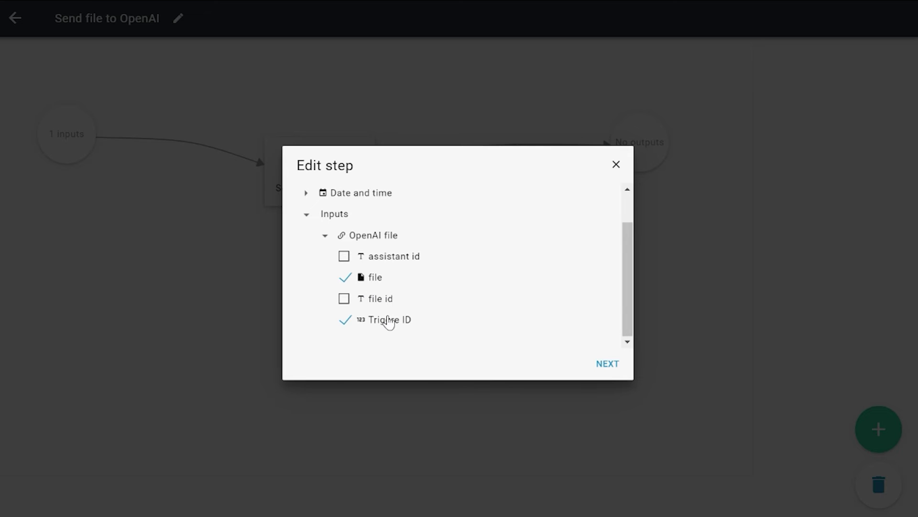
click(614, 364)
click(611, 364)
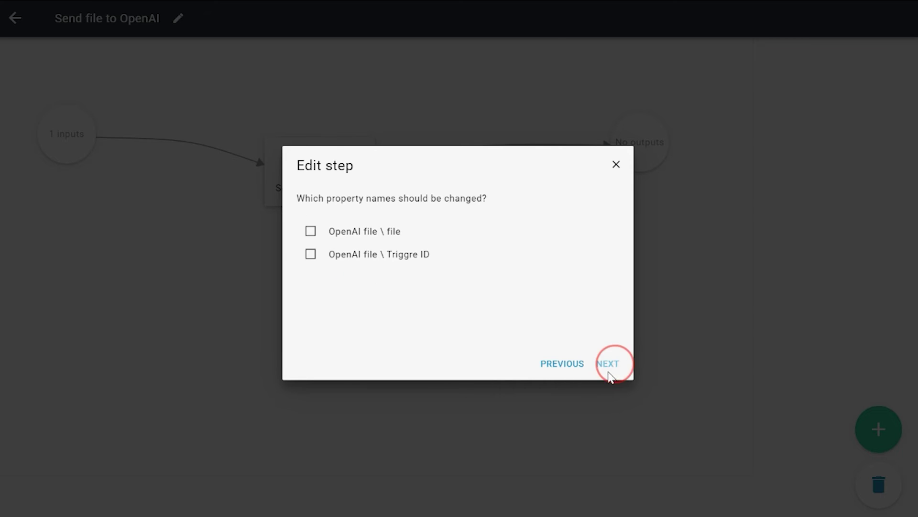
click(606, 364)
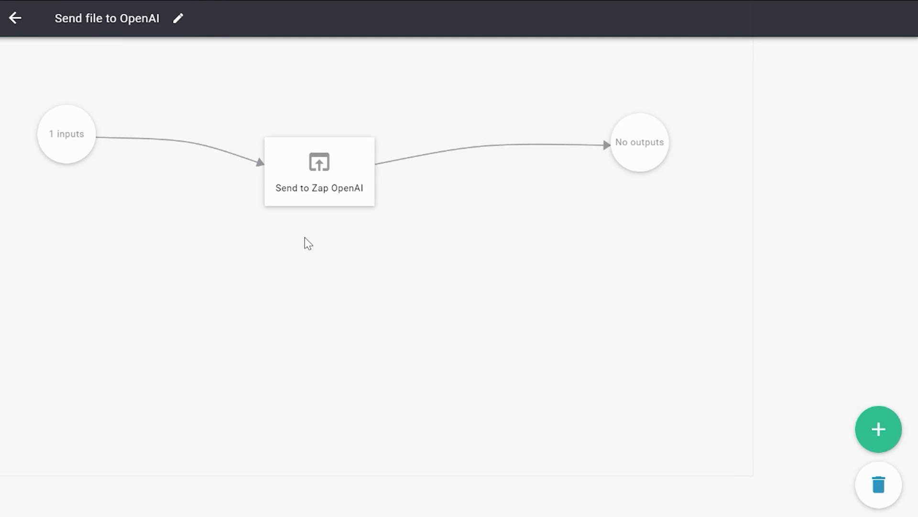
- Leave the Send file to OpenAI flow part and open the Receive OpenAI file automation flow
click(391, 306)
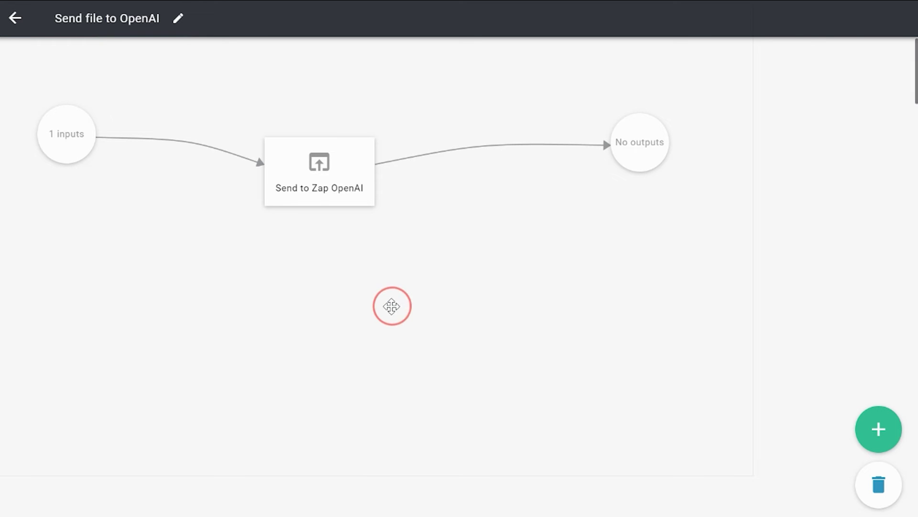
click(470, 299)
click(14, 18)
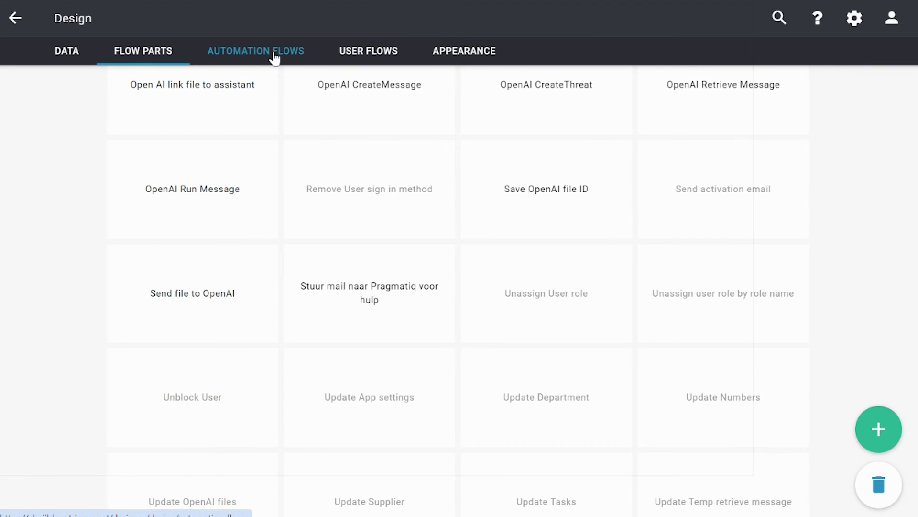
click(274, 57)
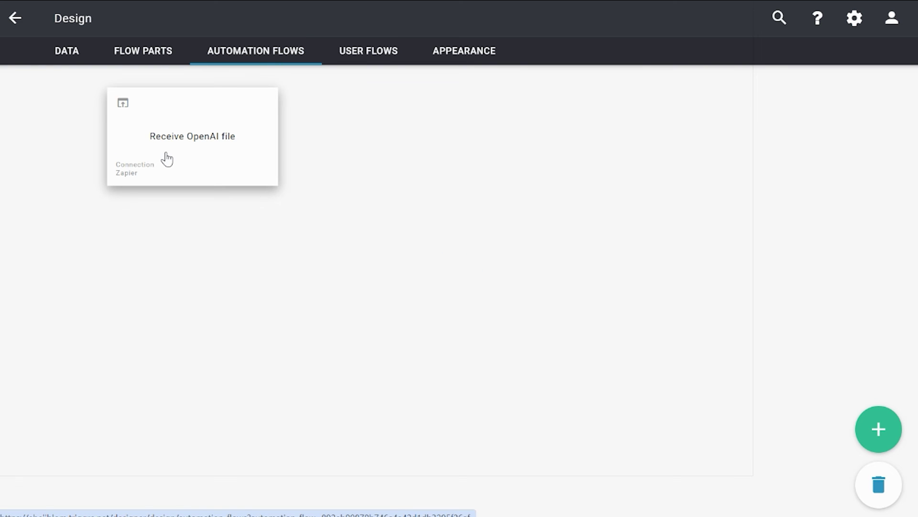
click(174, 153)
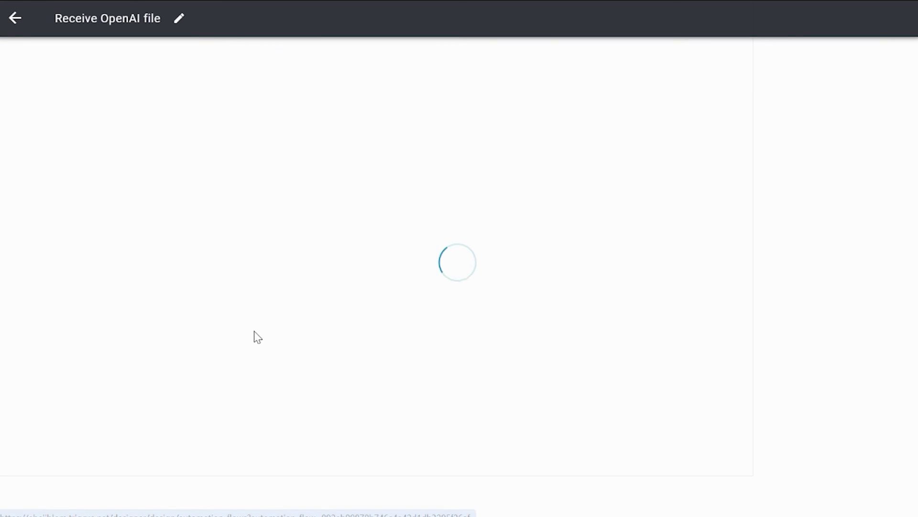
- Check the inputs of the Receive OpenAI file flow and move its Save OpenAI file ID part further right, away from the inputs
click(108, 150)
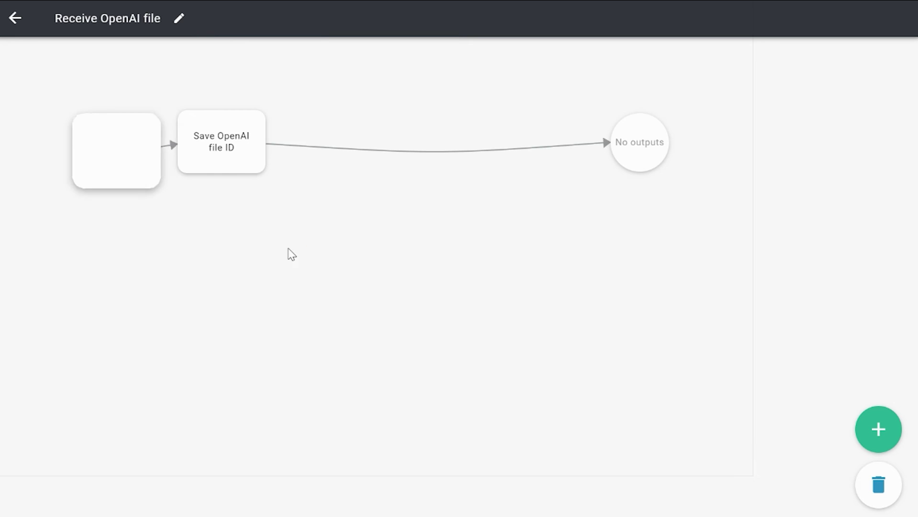
drag(196, 147, 258, 146)
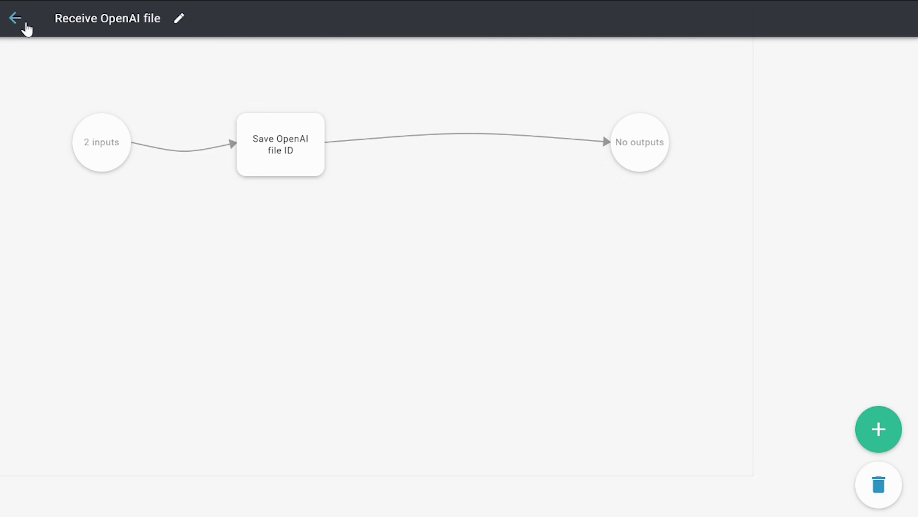
- Open the Save OpenAI file ID flow part and shift its Save file id step slightly right and down, level with Open AI file
click(18, 21)
click(146, 53)
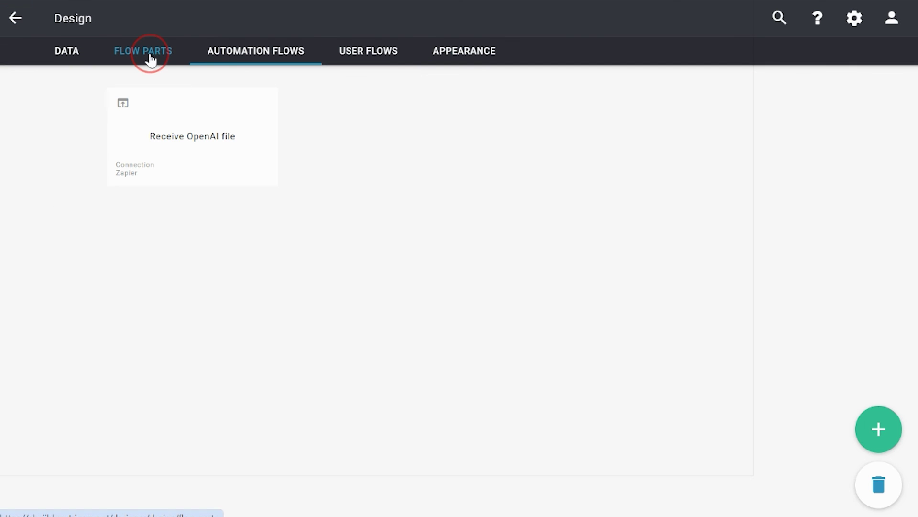
scroll(582, 339, down, 4)
click(546, 213)
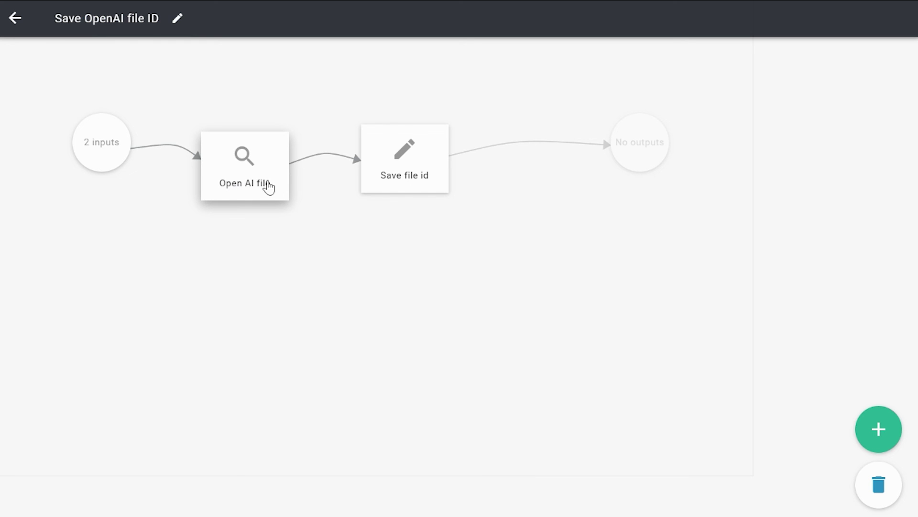
drag(404, 191, 412, 189)
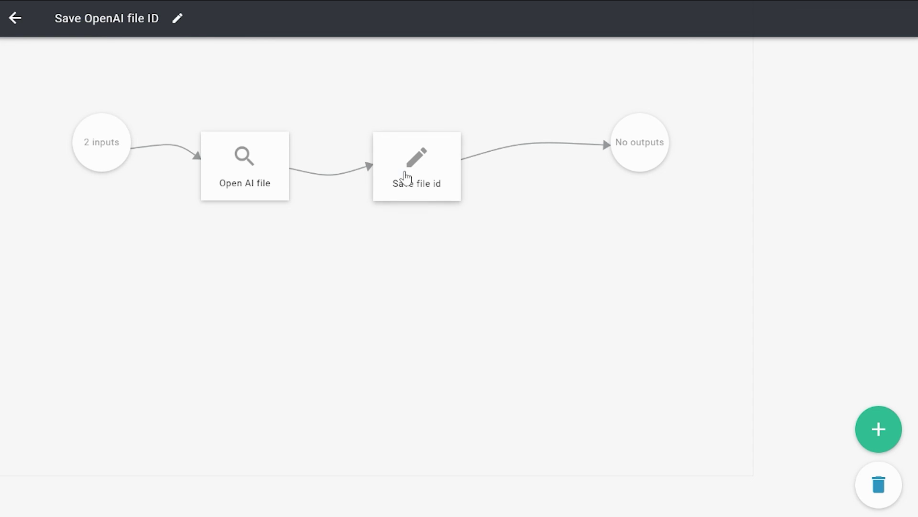